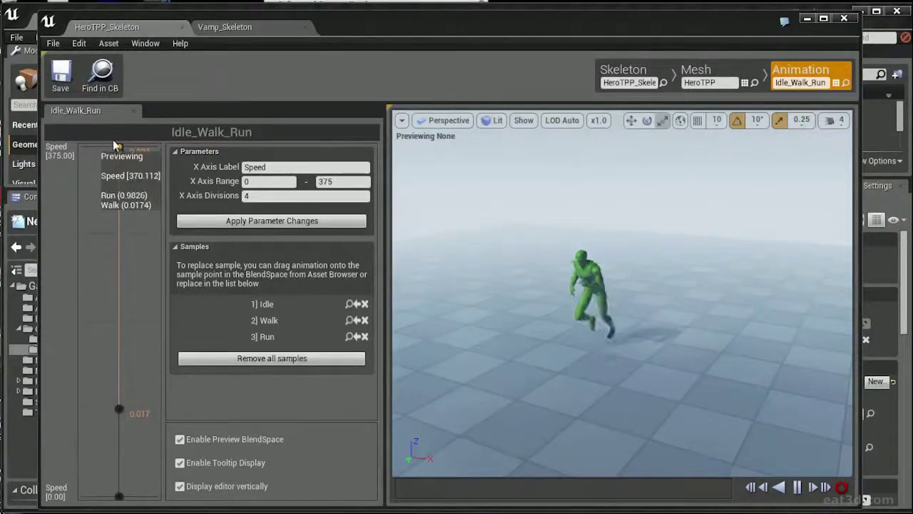
Switch to the Vamp_Skeleton animation editor, frame the vampire from closer, and preview the Vamp_1d blend towards VampRun
click(244, 33)
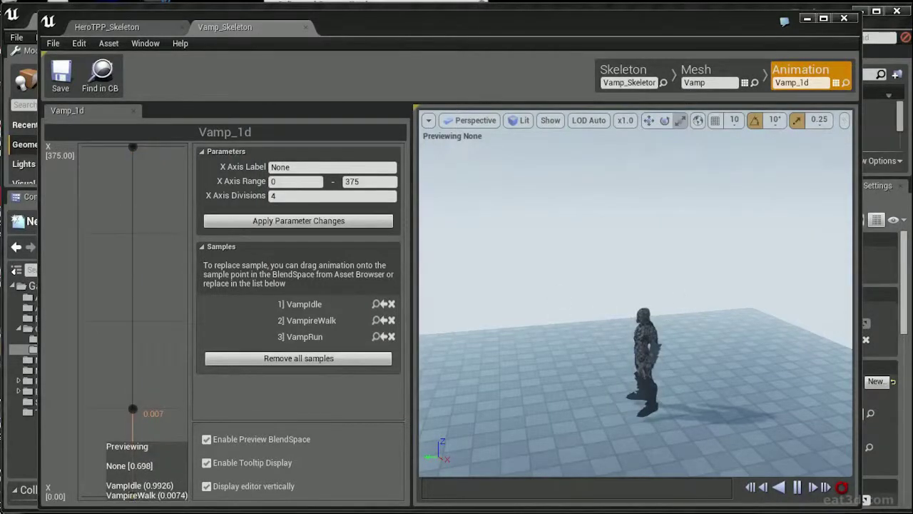
middle_drag(677, 294, 676, 281)
right_drag(676, 281, 756, 237)
middle_drag(468, 411, 419, 436)
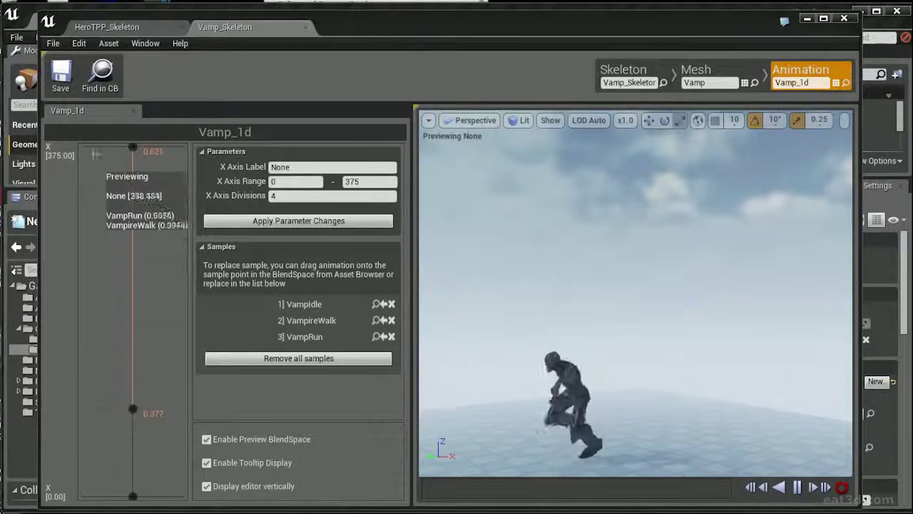
drag(97, 153, 134, 152)
Compare the walk-to-run blends of Idle_Walk_Run and Vamp_1d in preview, and close the animation editor window
click(107, 26)
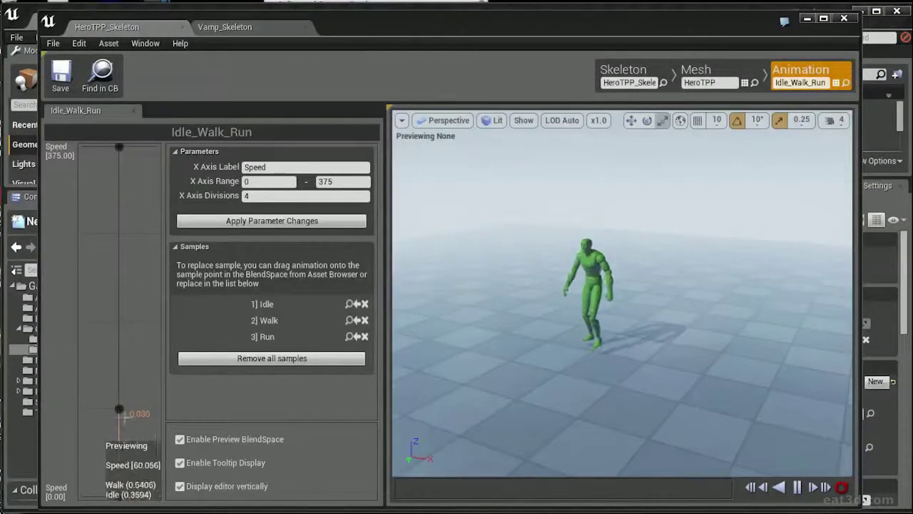
drag(123, 420, 107, 82)
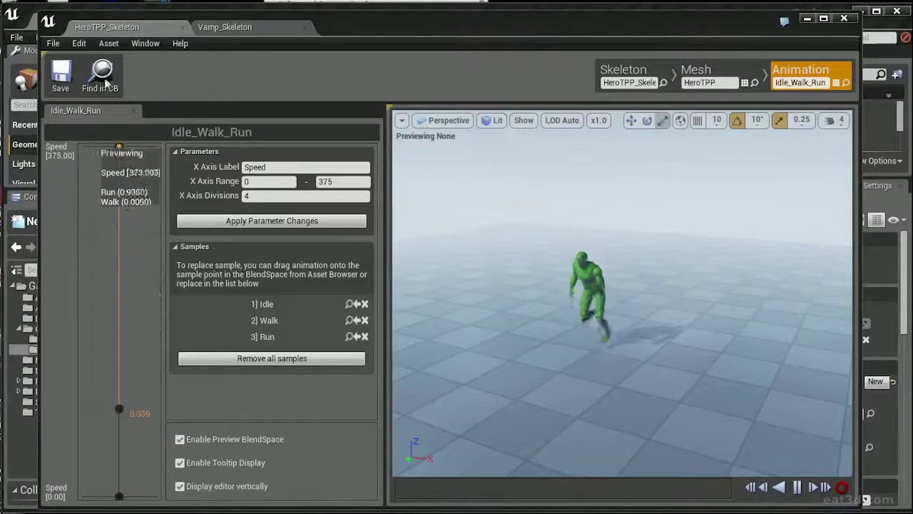
click(227, 27)
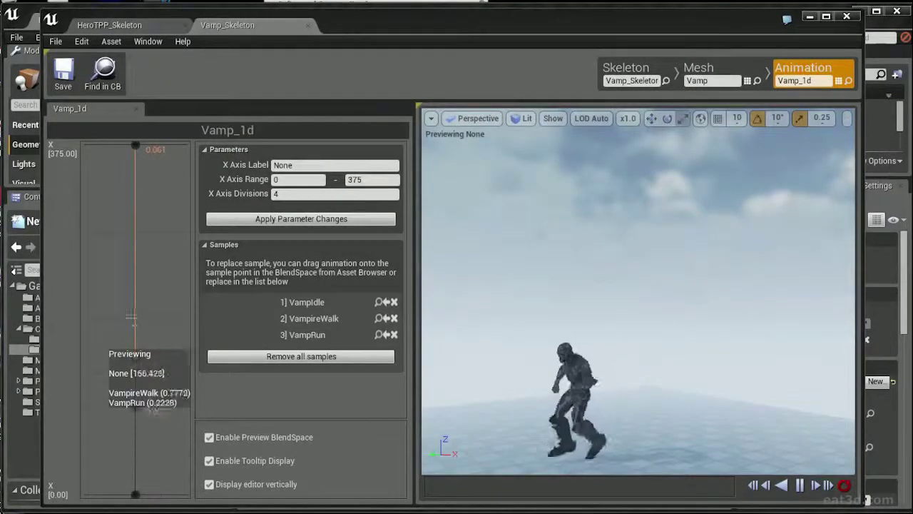
drag(131, 317, 193, 46)
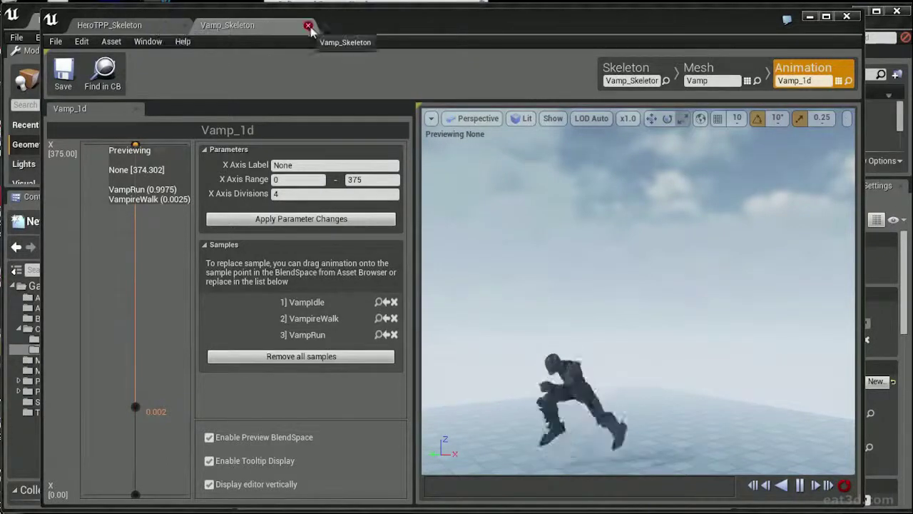
click(847, 16)
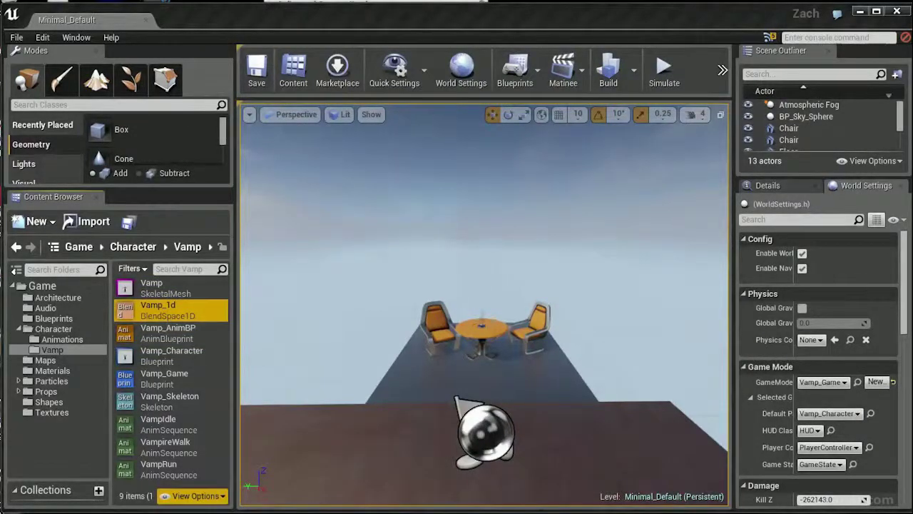
Switch to Maya and select the right thigh joints of the walk and run skeletons in the Idle_Walk_Run scene
click(427, 467)
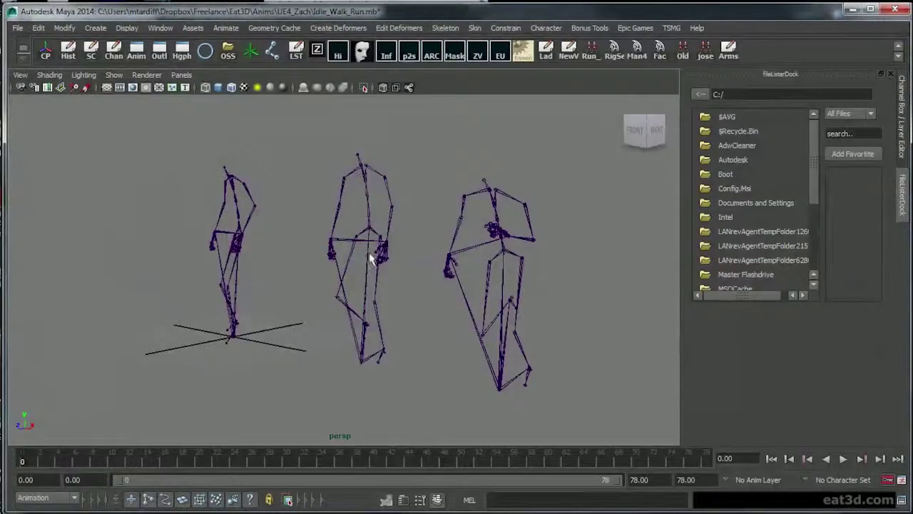
mouse_move(364, 291)
alt+mouse_down()
mouse_move(378, 324)
mouse_move(332, 319)
mouse_move(592, 320)
mouse_move(252, 354)
mouse_move(303, 333)
mouse_move(301, 311)
mouse_move(375, 292)
mouse_move(361, 300)
alt+mouse_up()
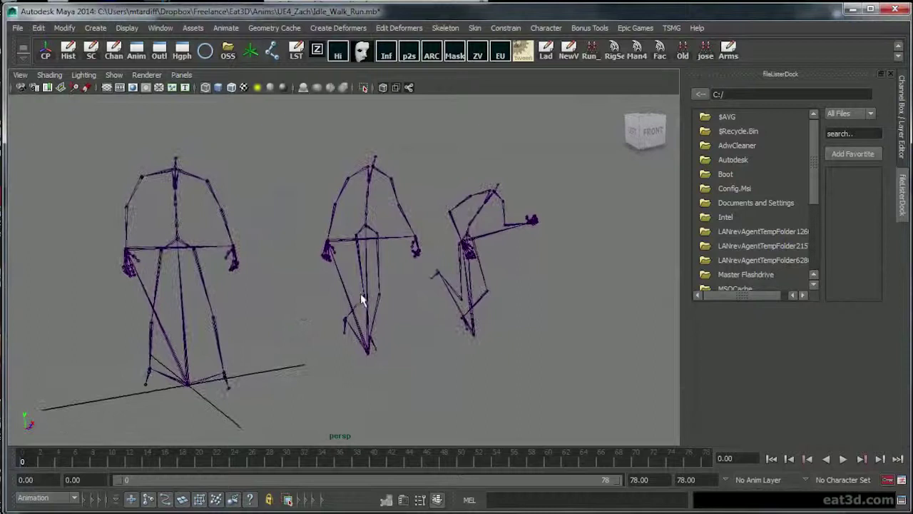
alt+drag(505, 307, 343, 272)
click(343, 272)
shift+click(477, 302)
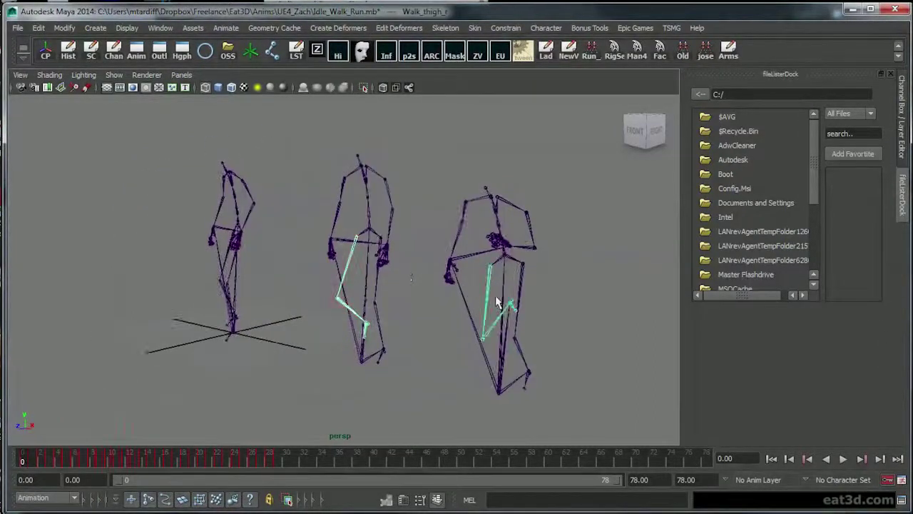
alt+drag(478, 301, 319, 301)
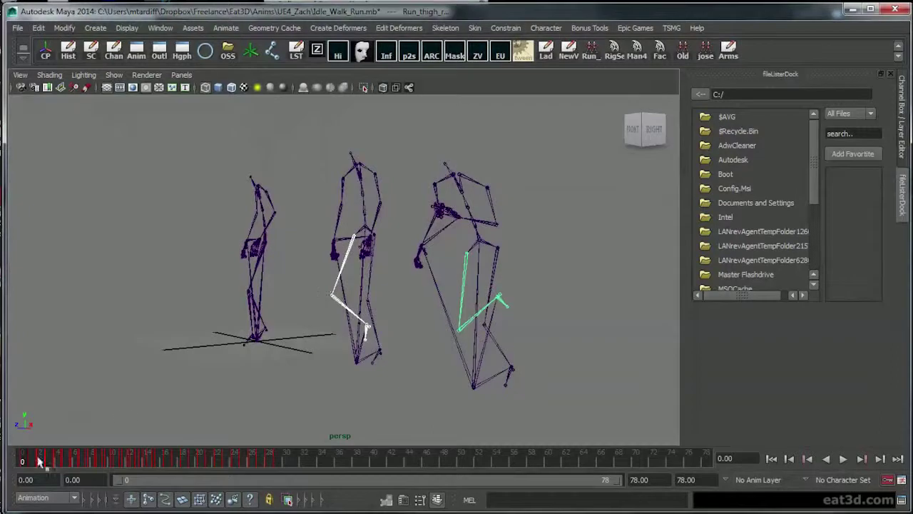
Play and scrub the start of the animation, and compare the idle, walk and run skeletons' leg poses at frame 0 from several angles
key(alt+v)
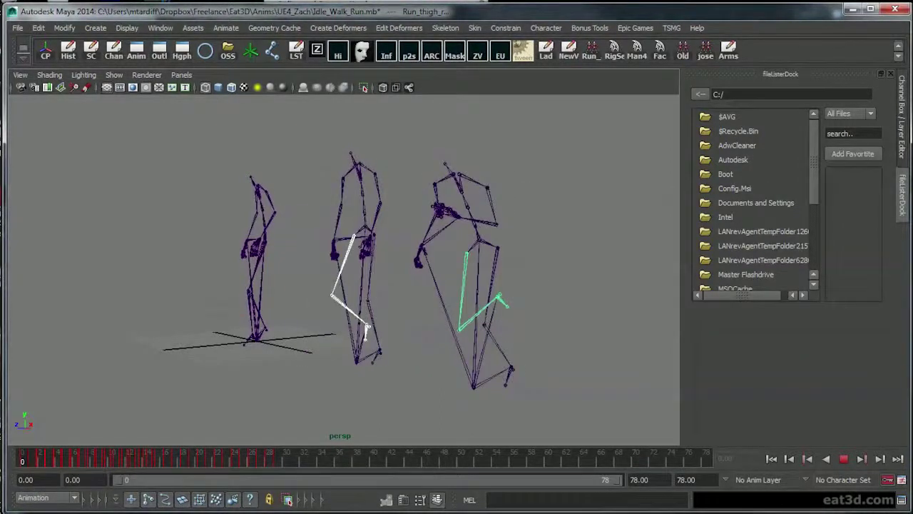
drag(3, 460, 13, 461)
alt+drag(203, 303, 279, 384)
alt+drag(371, 334, 365, 321)
mouse_move(24, 463)
mouse_down()
mouse_move(37, 462)
mouse_move(19, 464)
mouse_up()
alt+drag(246, 321, 302, 380)
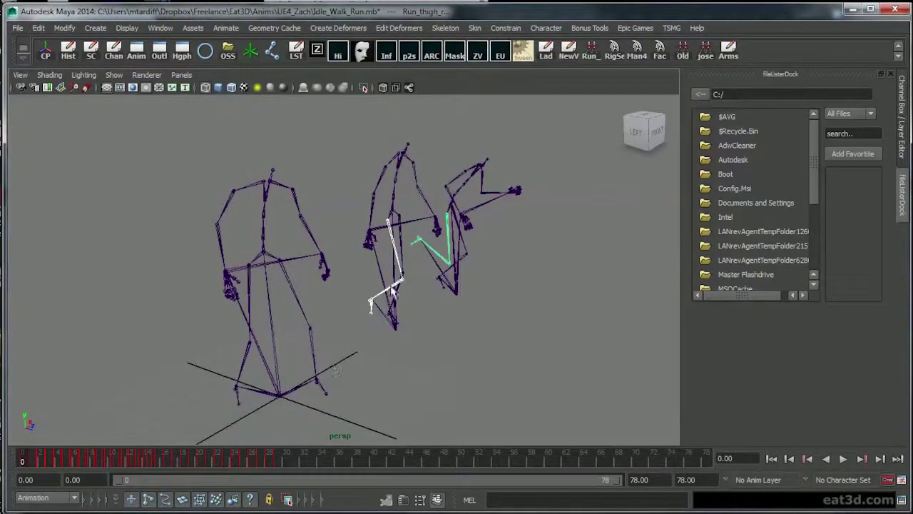
alt+drag(438, 325, 278, 362)
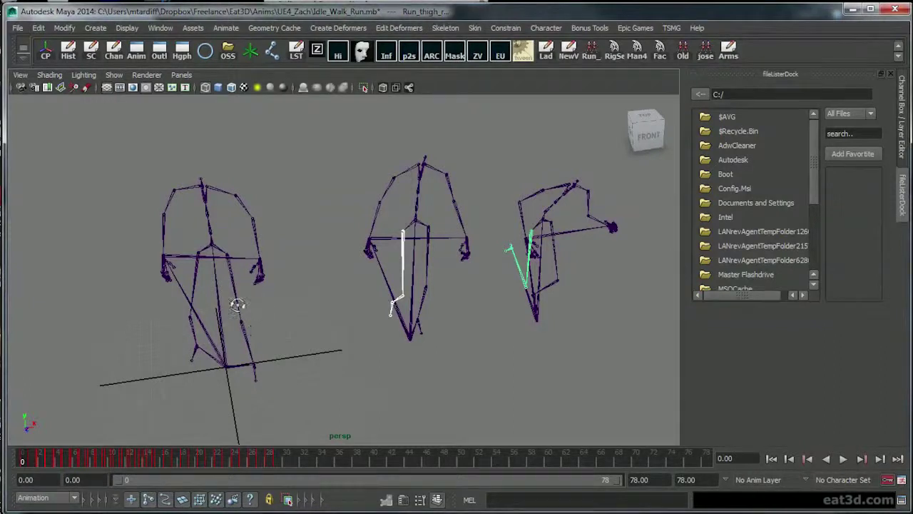
alt+drag(238, 304, 192, 353)
alt+drag(359, 343, 425, 273)
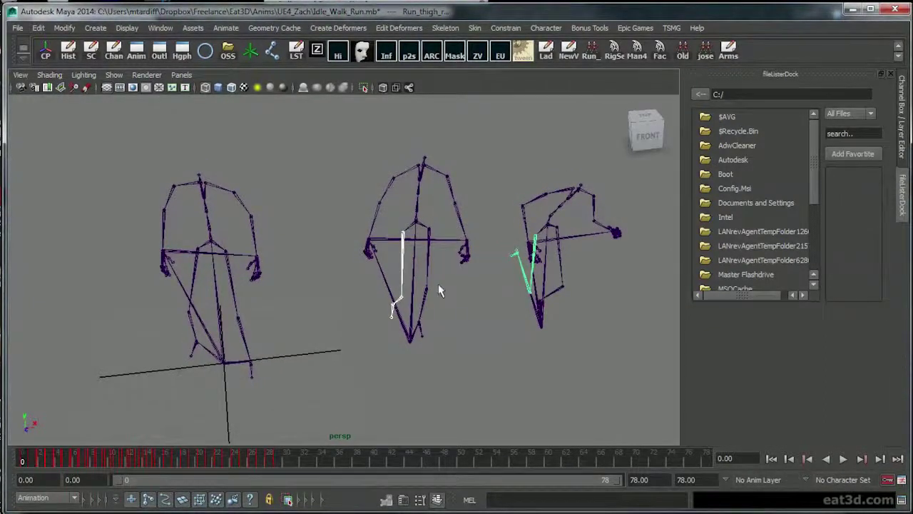
Select the walk skeleton's left thigh joint and compare the supporting leg with the run skeleton's from the front
click(429, 285)
alt+drag(471, 295, 427, 287)
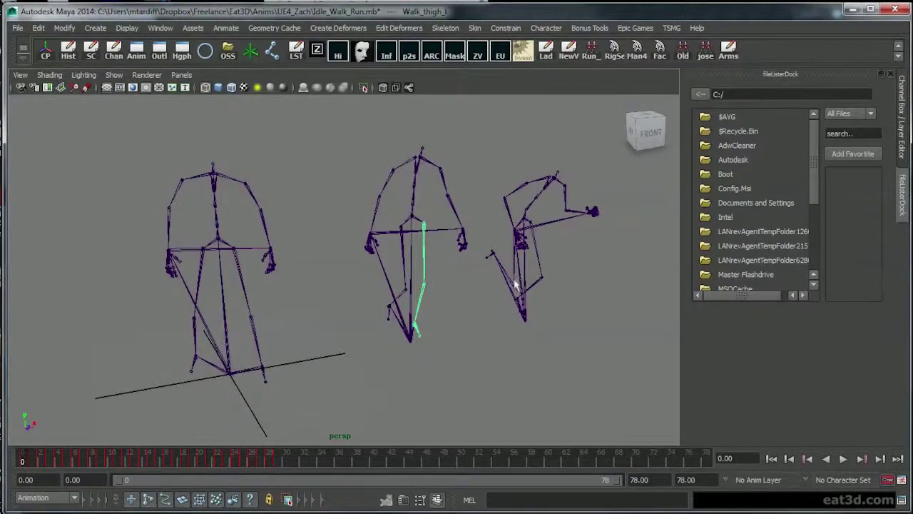
alt+drag(515, 284, 264, 318)
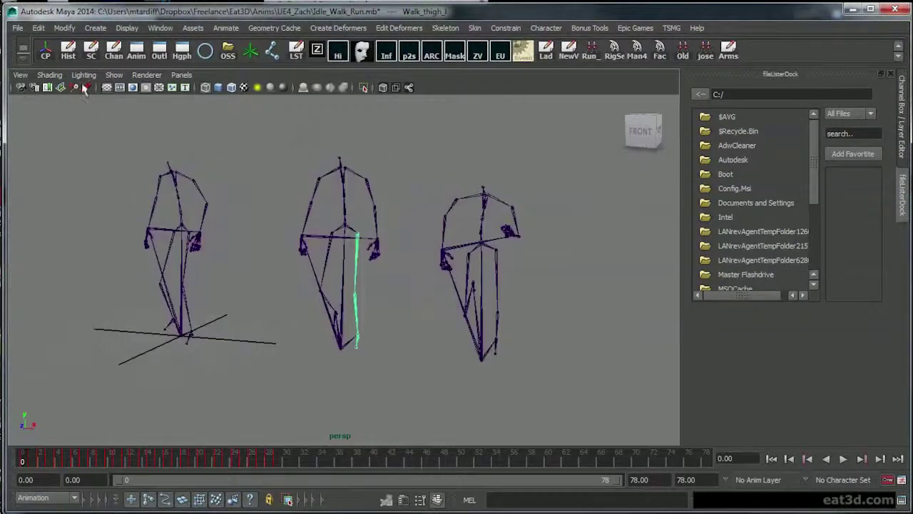
Open the Vamp_Run_003_Polishing.mb scene and frame the vampire closely from the side at frame 1
click(16, 27)
click(39, 57)
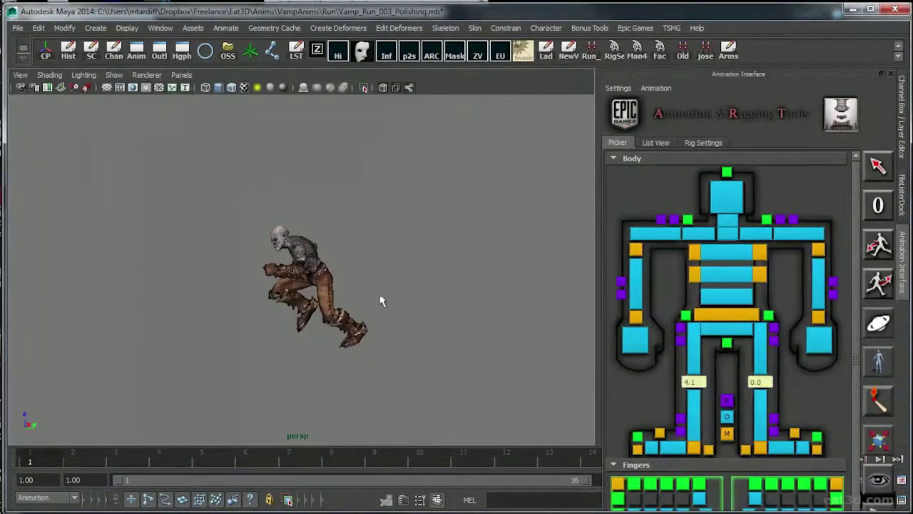
alt+drag(381, 301, 422, 298)
alt+right_drag(423, 298, 538, 302)
alt+drag(538, 302, 414, 328)
alt+right_drag(414, 328, 451, 335)
mouse_move(36, 465)
mouse_down()
mouse_move(154, 468)
mouse_move(23, 475)
mouse_up()
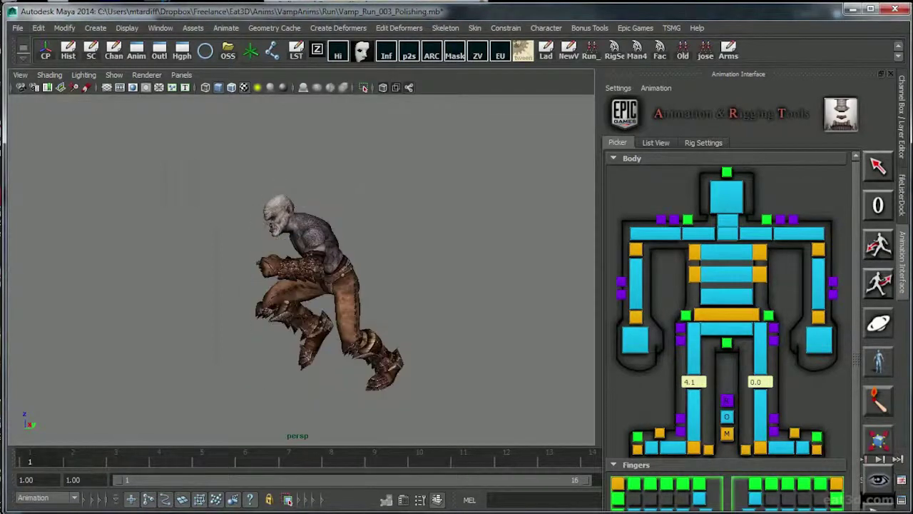
Examine the vampire's leading leg in the run pose around frame 1, scrubbing between the first frames
alt+drag(385, 303, 236, 339)
alt+middle_drag(236, 339, 200, 334)
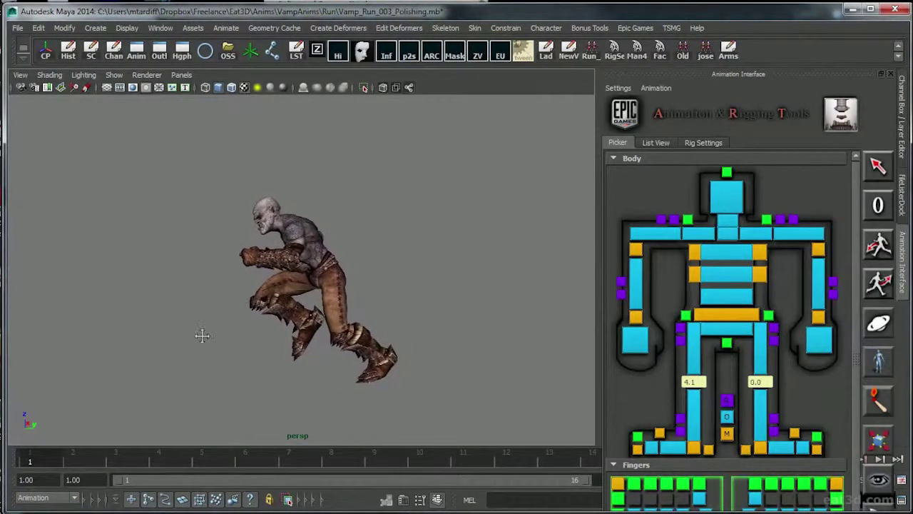
alt+drag(200, 334, 203, 351)
drag(53, 461, 29, 461)
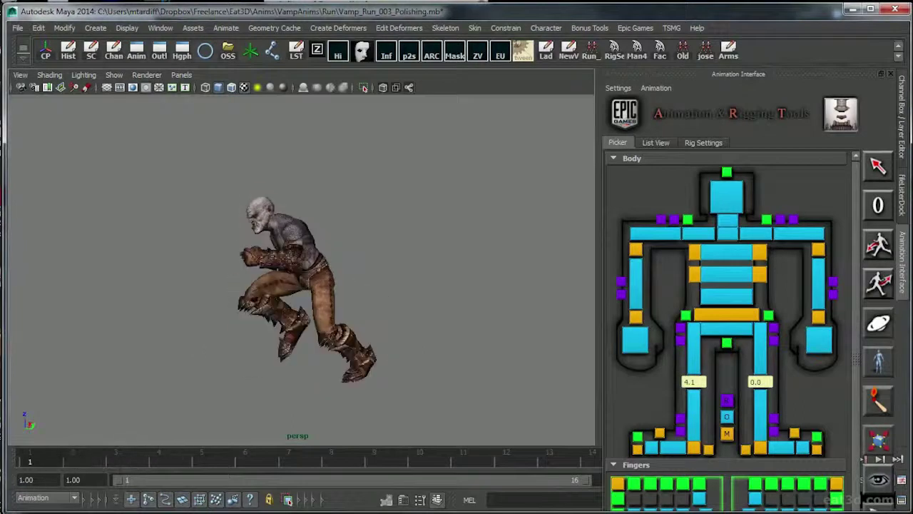
alt+drag(284, 292, 189, 309)
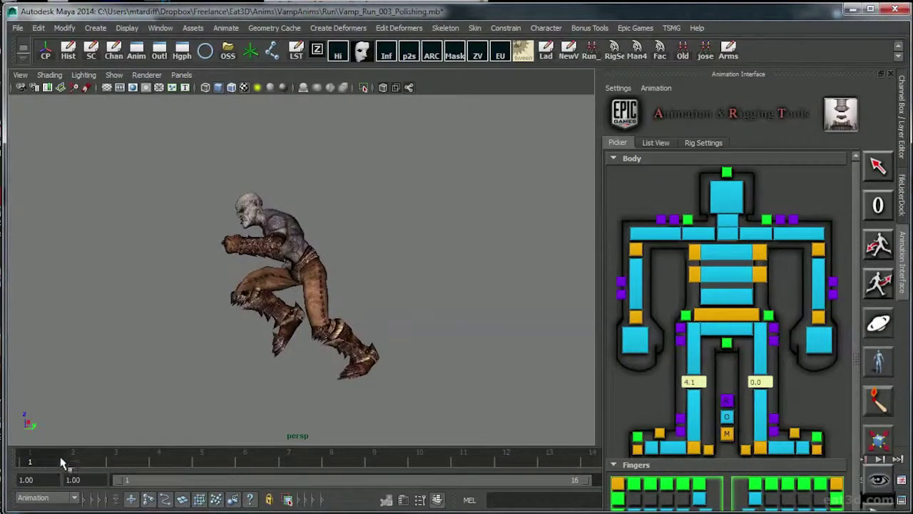
drag(61, 464, 23, 462)
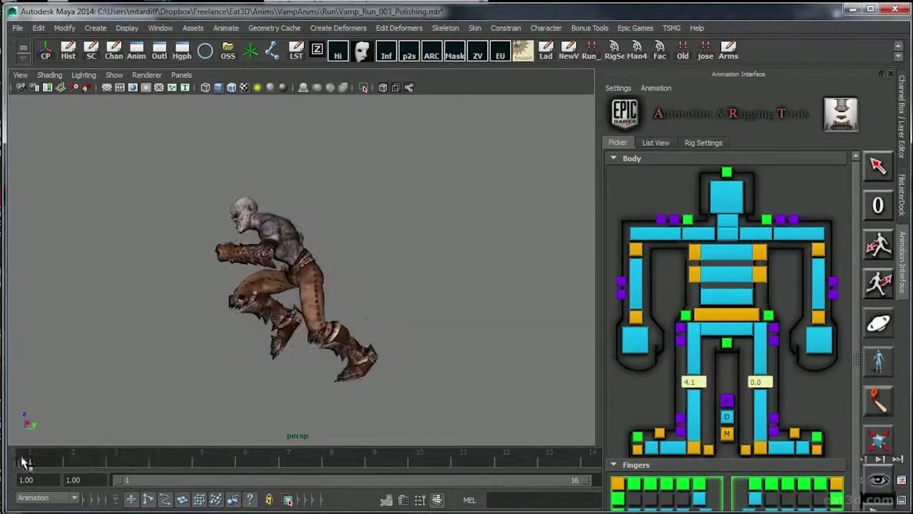
alt+drag(184, 361, 213, 324)
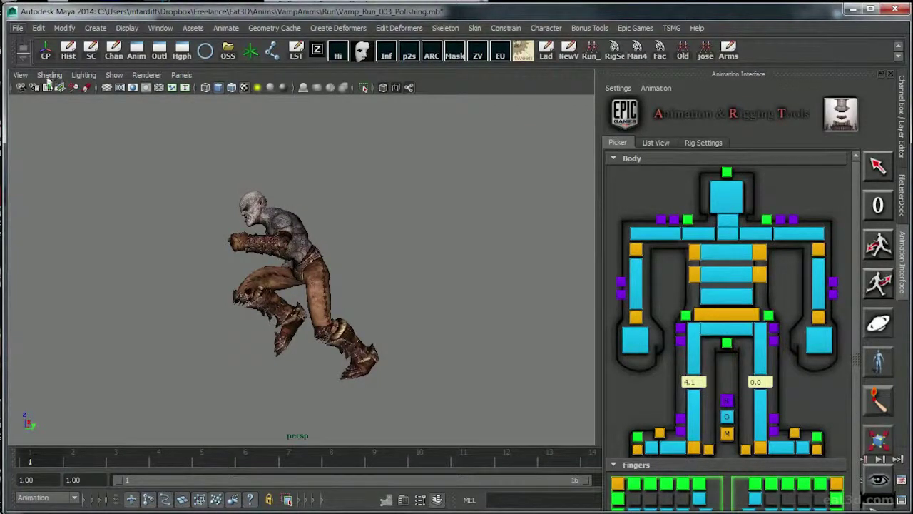
Open the VampWalk_120.mb scene from the VampAnims Walk folder
click(17, 28)
click(36, 57)
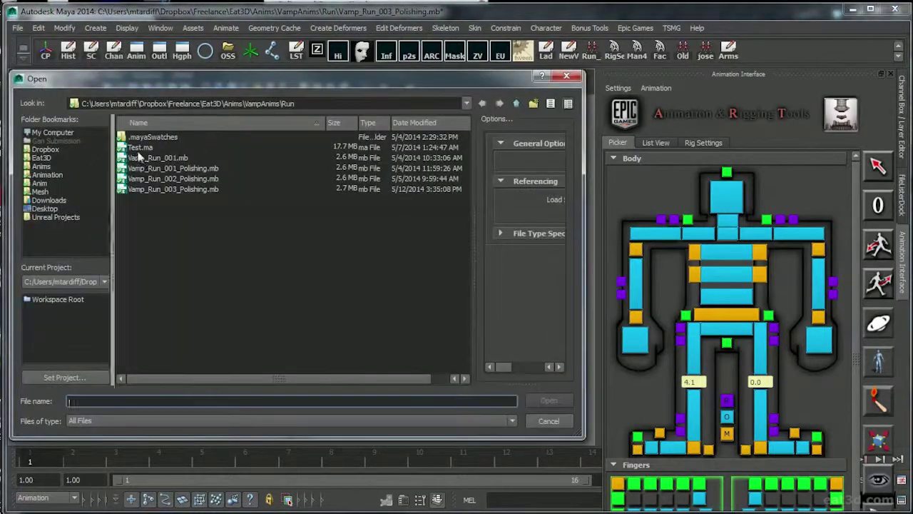
click(516, 103)
double_click(140, 166)
click(146, 169)
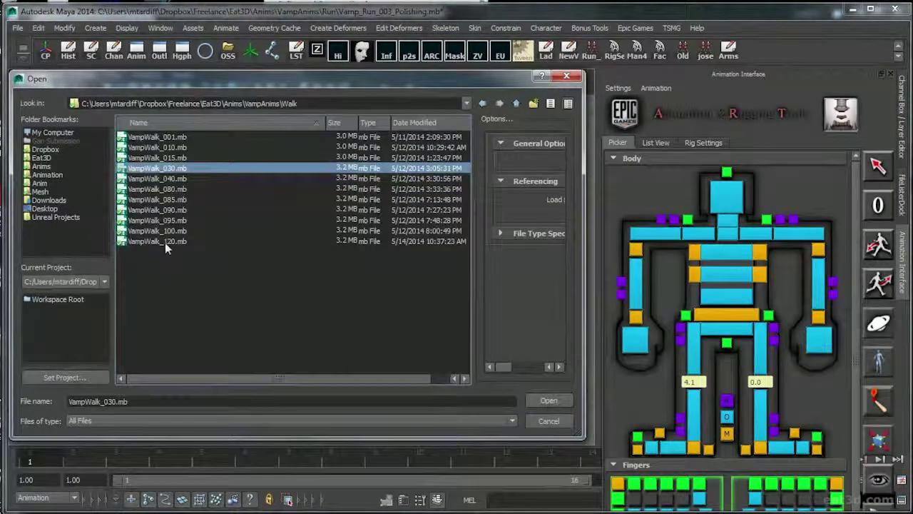
double_click(147, 169)
click(456, 266)
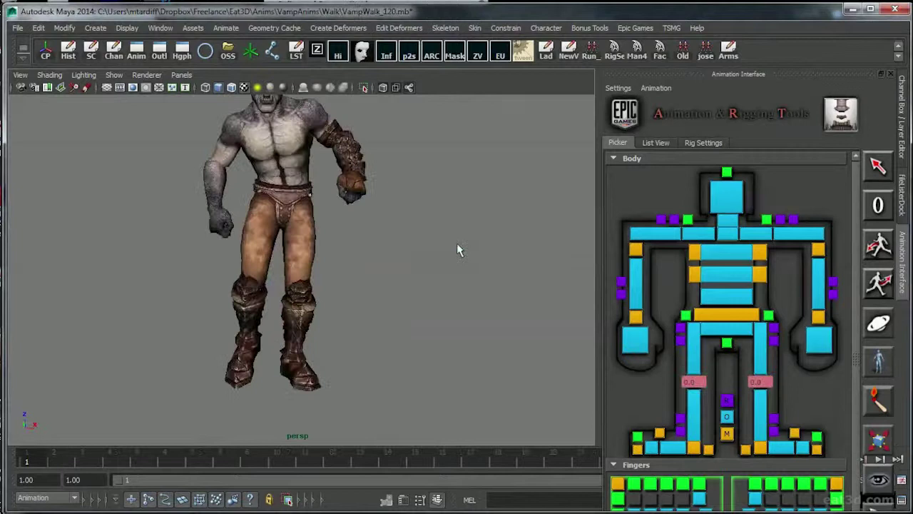
Examine the vampire's walk pose at frame 1 from the side and front to check which leg leads
mouse_move(214, 302)
alt+mouse_down()
mouse_move(278, 302)
mouse_move(198, 309)
alt+mouse_up()
alt+right_drag(198, 309, 190, 338)
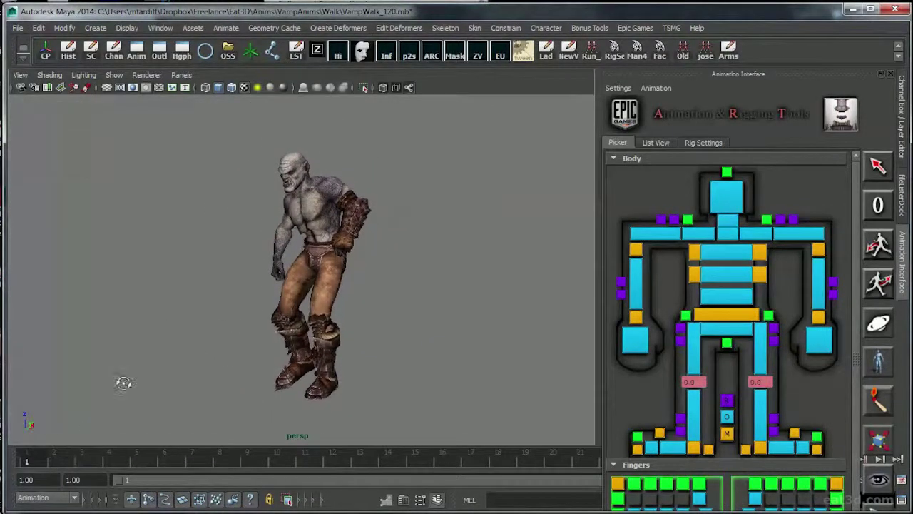
alt+drag(123, 383, 130, 382)
mouse_move(37, 461)
mouse_down()
mouse_move(127, 453)
mouse_move(25, 468)
mouse_up()
alt+drag(184, 320, 258, 321)
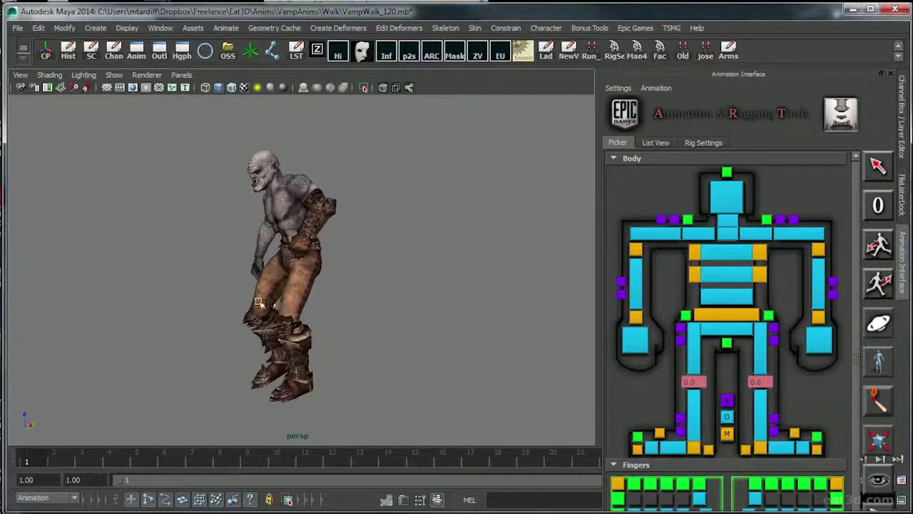
alt+drag(368, 319, 338, 300)
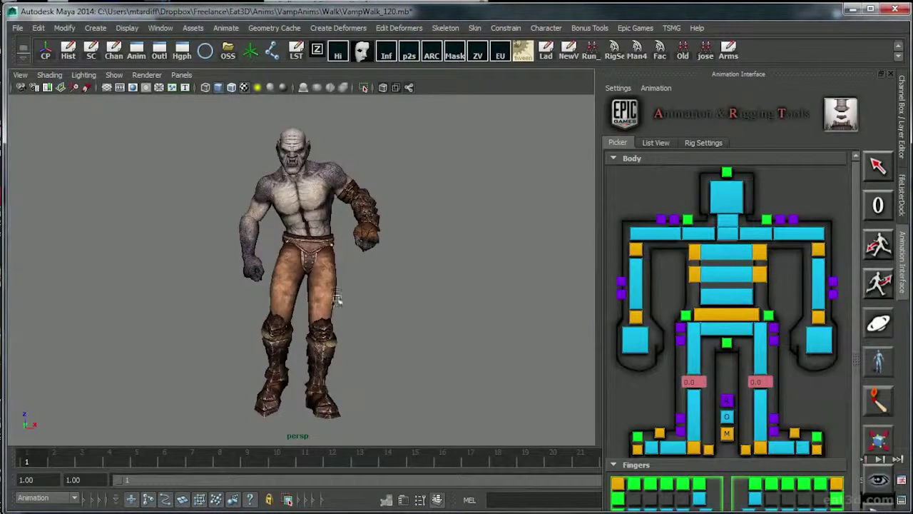
alt+middle_drag(319, 303, 340, 305)
alt+drag(344, 307, 326, 301)
alt+drag(367, 326, 416, 181)
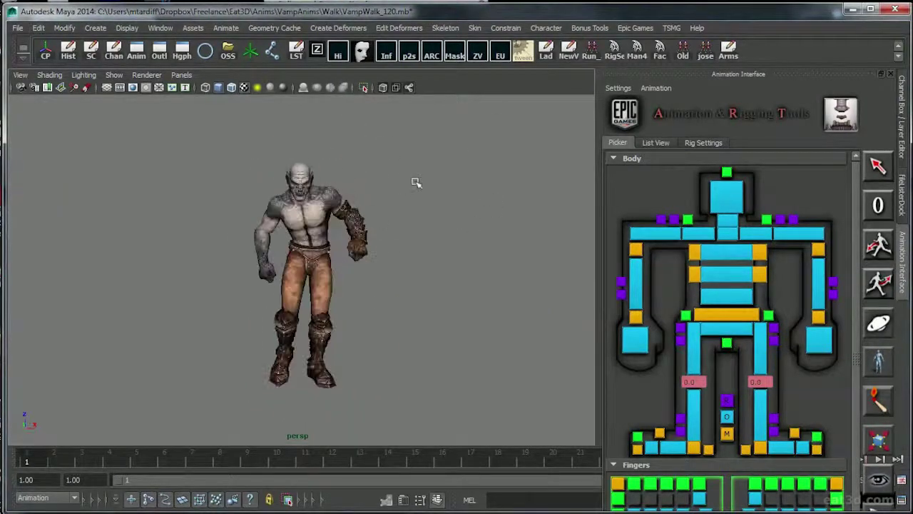
Select all of the vampire's rig controls and shift all their keys 12 frames later in the Graph Editor
click(136, 52)
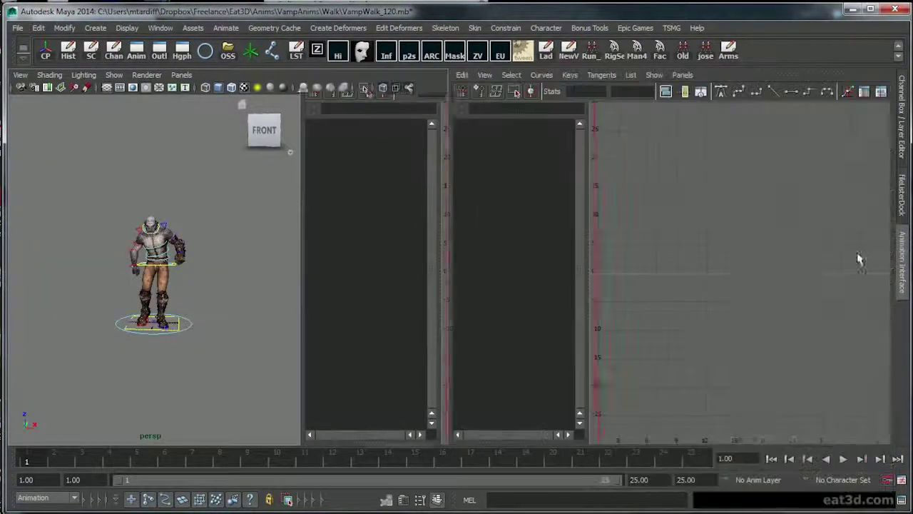
click(569, 51)
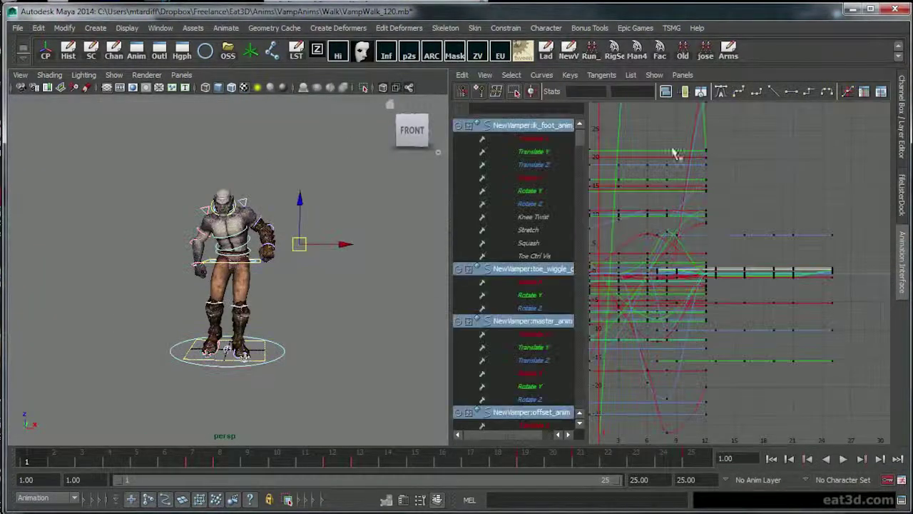
scroll(742, 251, down, 6)
drag(654, 193, 847, 401)
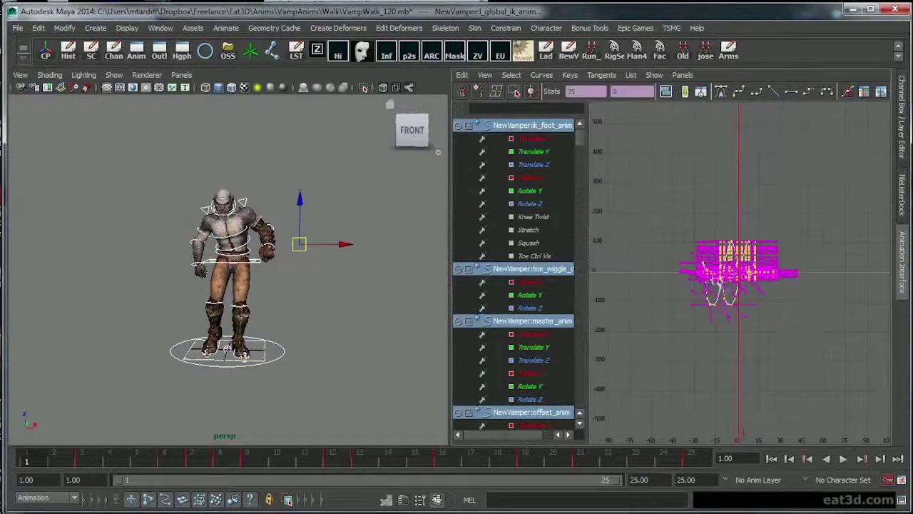
scroll(732, 285, up, 6)
middle_drag(702, 275, 768, 286)
mouse_move(287, 384)
alt+mouse_down()
mouse_move(167, 367)
mouse_move(266, 368)
mouse_move(286, 378)
alt+mouse_up()
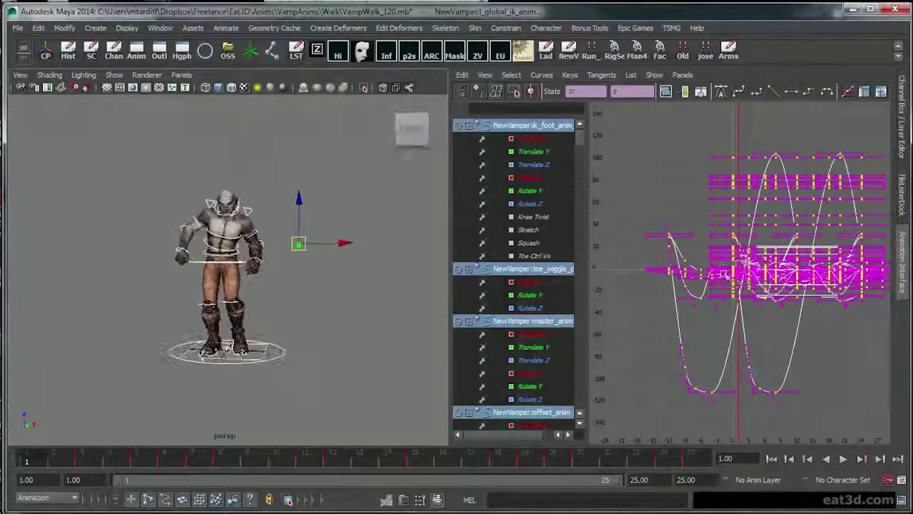
Deselect the vampire's rig controls, switch to Unreal Editor and reimport the VampireWalk animation sequence, closing the message log
alt+drag(199, 348, 176, 350)
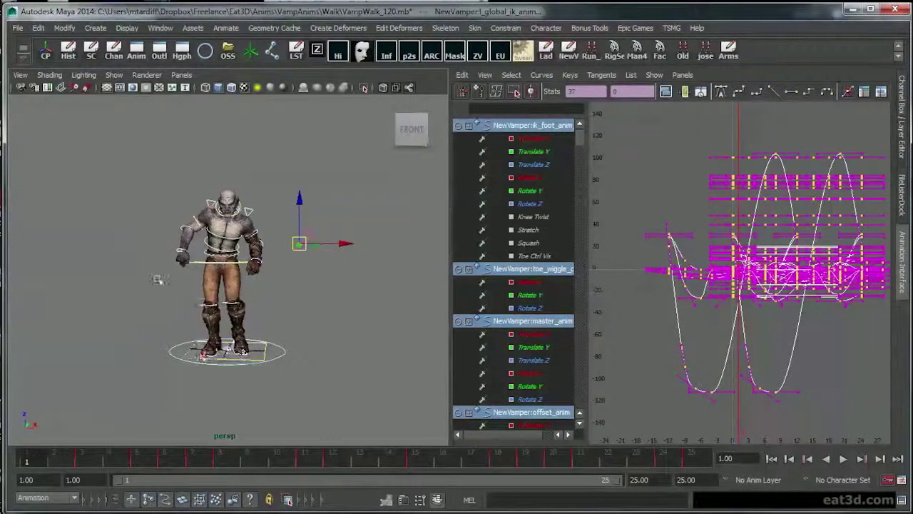
click(157, 279)
right_click(428, 513)
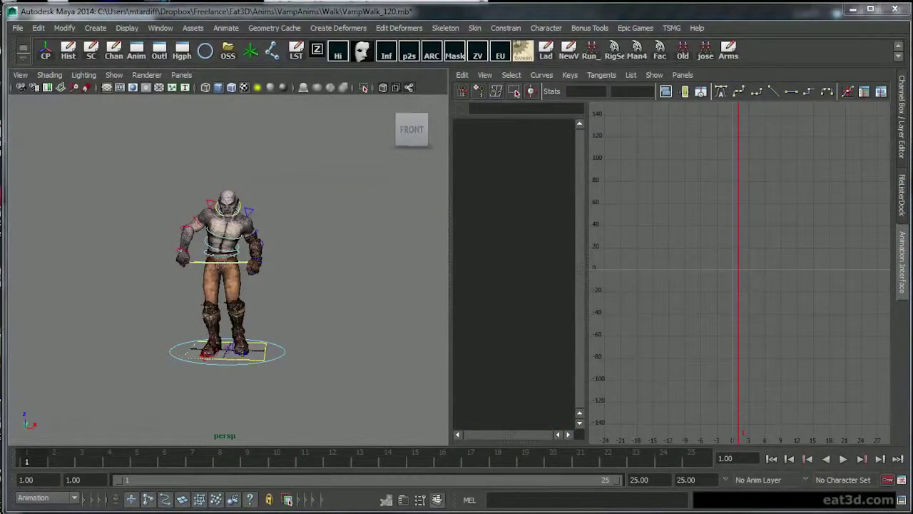
click(411, 491)
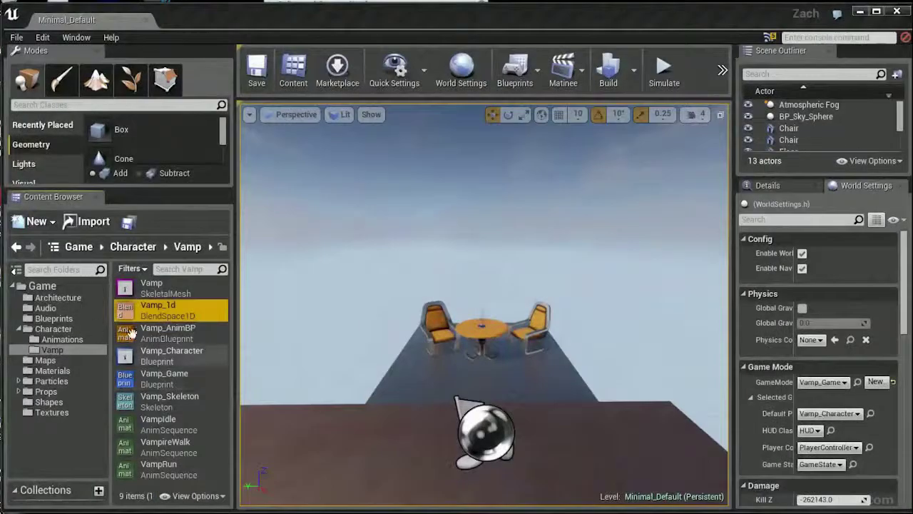
mouse_move(178, 467)
right_click(192, 448)
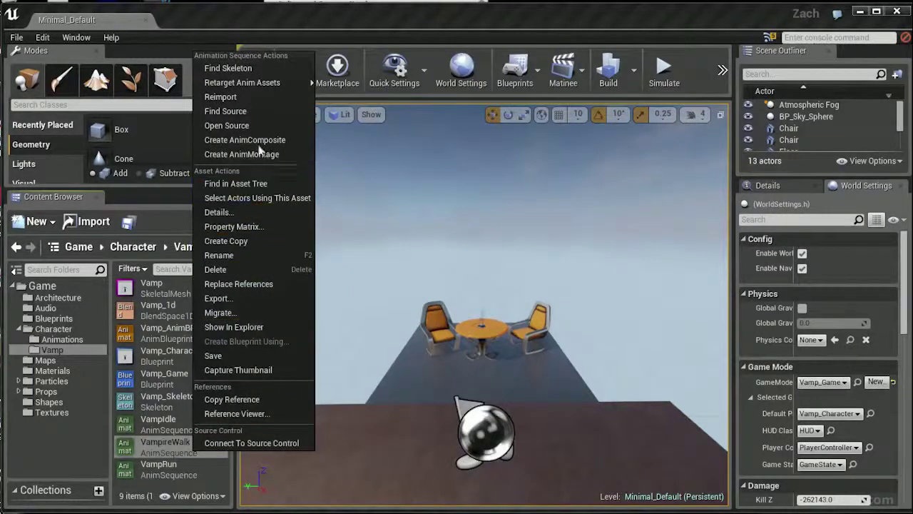
click(223, 97)
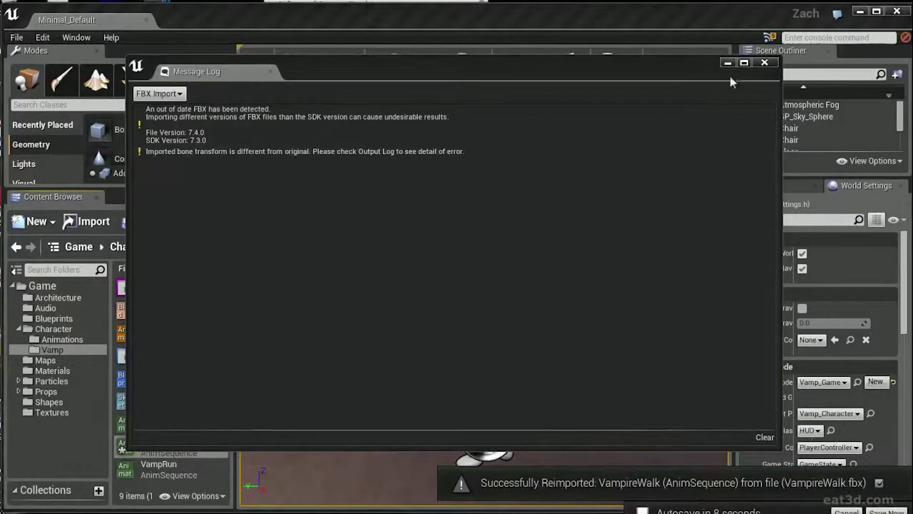
click(764, 62)
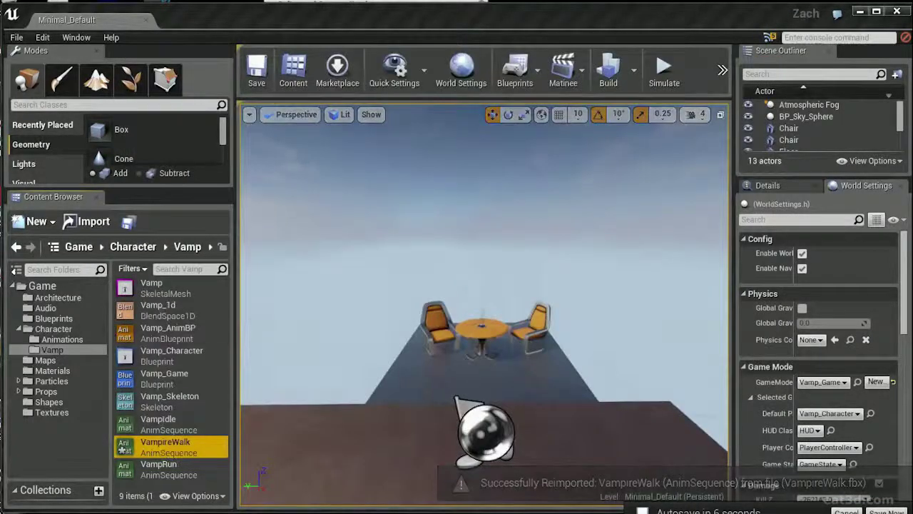
Open the Vamp_1d blend space and preview how the vampire blends between VampireWalk and VampRun
double_click(166, 306)
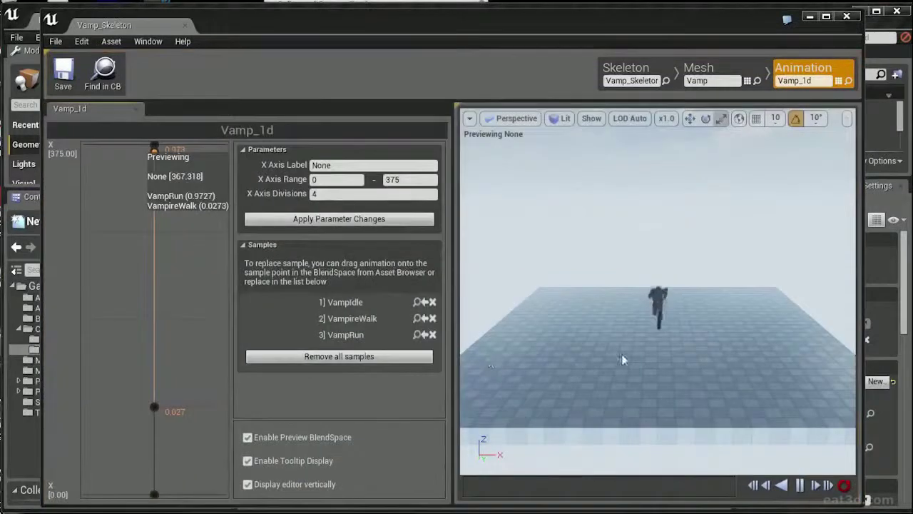
drag(712, 365, 607, 358)
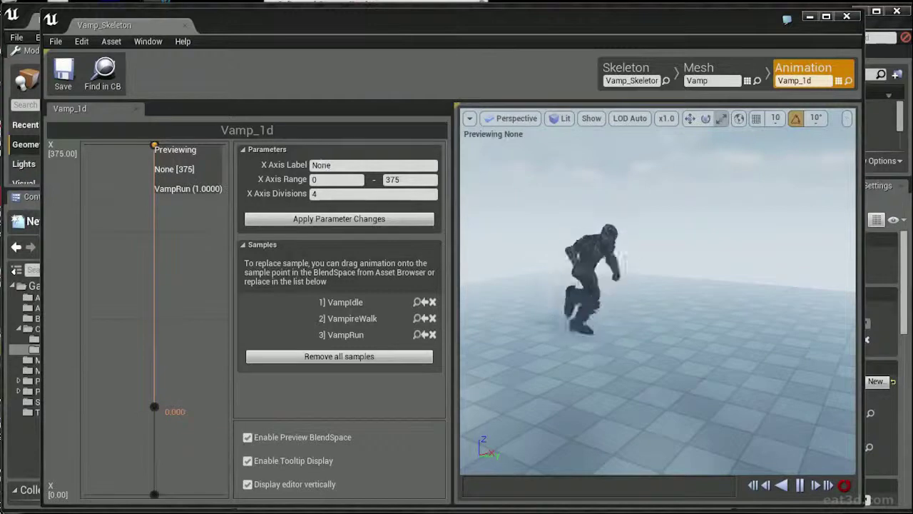
Switch to Maya, display the infinity curves of all the vampire's rig controls in the Graph Editor, and set post infinity to Cycle
click(465, 492)
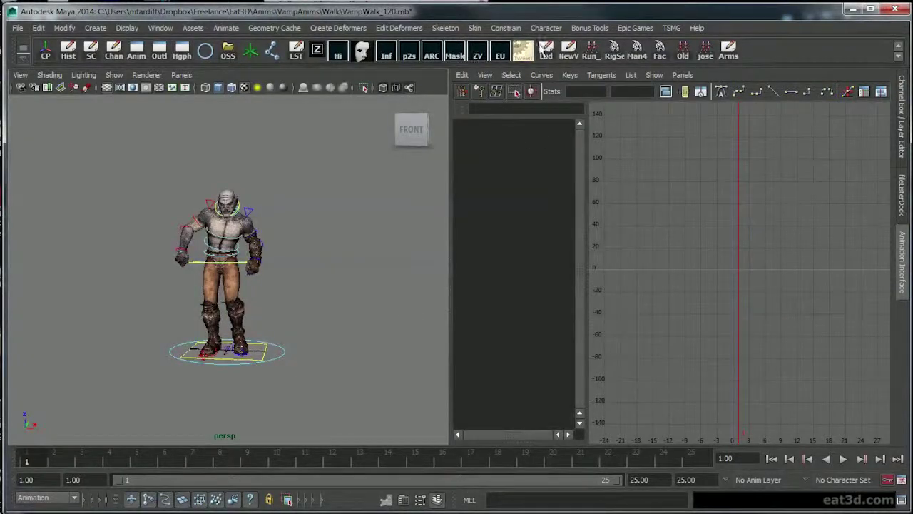
click(572, 57)
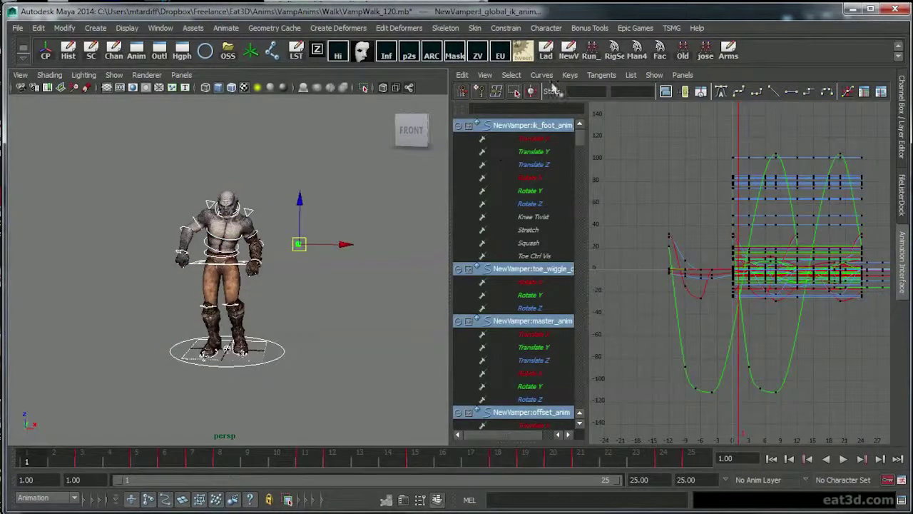
click(484, 75)
click(503, 222)
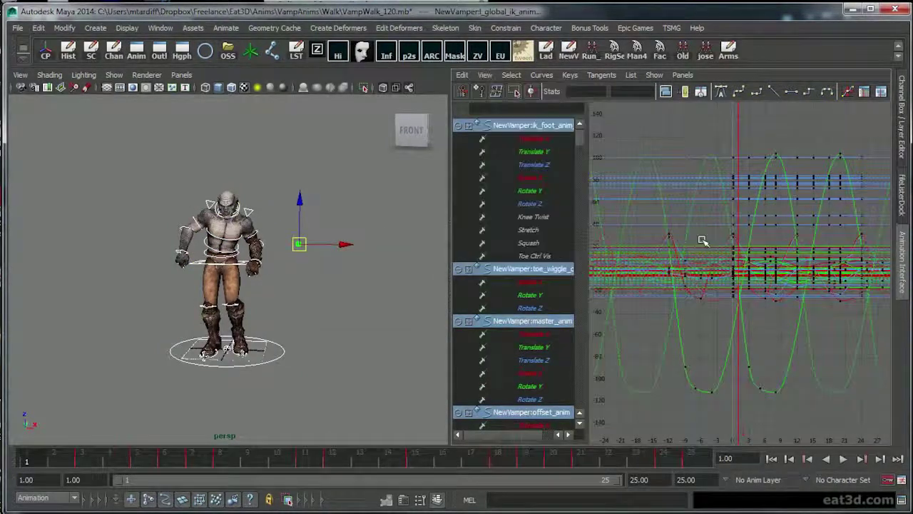
scroll(747, 235, down, 5)
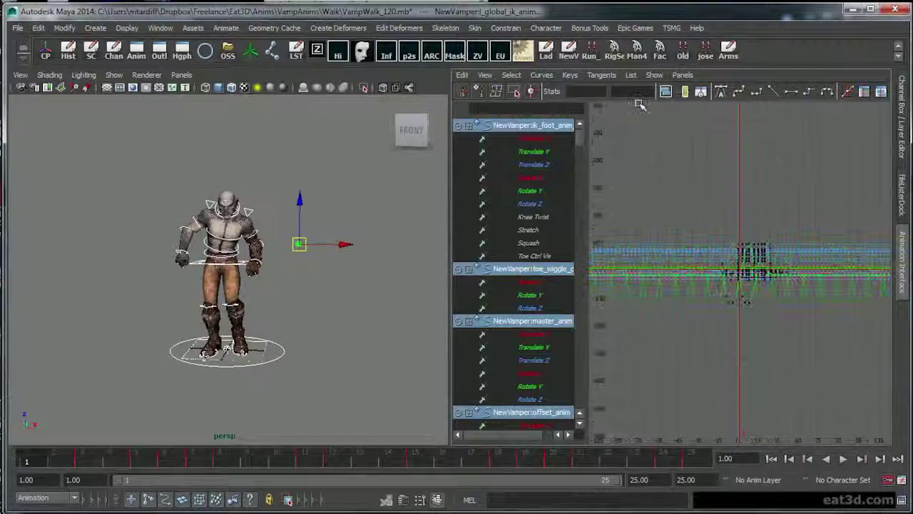
click(569, 75)
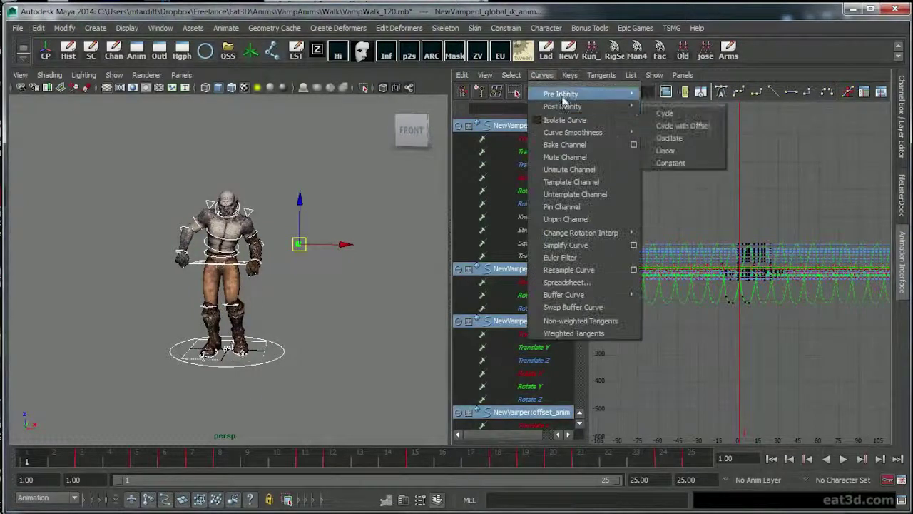
mouse_move(566, 109)
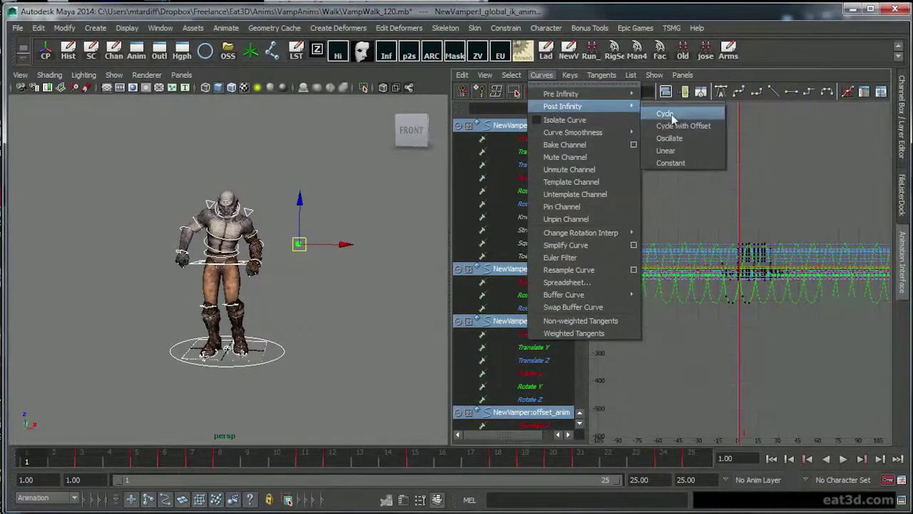
Select all keys of the walk cycle in the Graph Editor and shift them 1 frame later, checking the pose
drag(688, 190, 836, 373)
scroll(783, 281, down, 3)
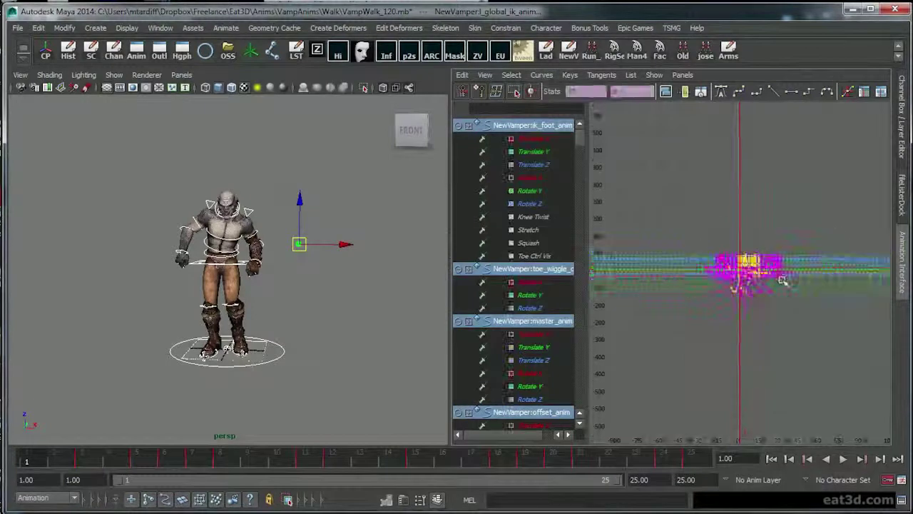
scroll(787, 281, up, 5)
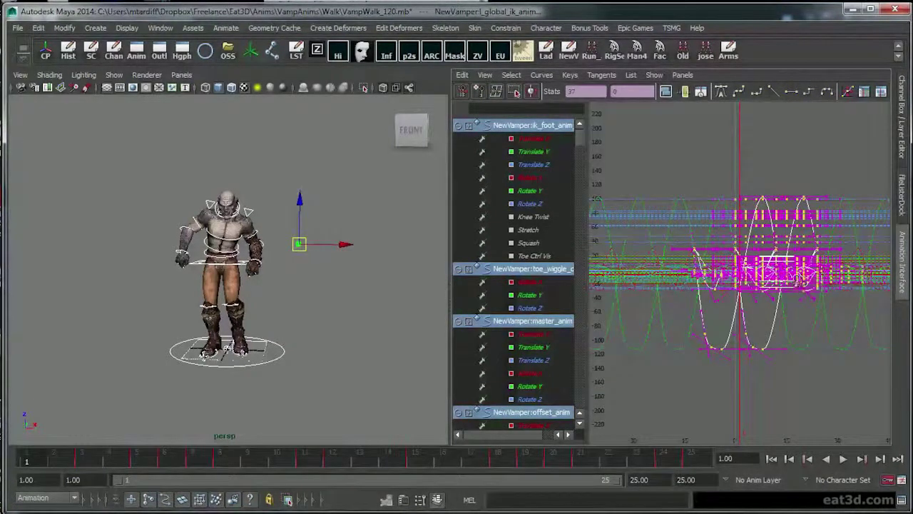
mouse_move(795, 283)
shift+middle_down()
mouse_move(731, 290)
mouse_move(797, 285)
mouse_move(804, 294)
mouse_move(785, 295)
shift+middle_up()
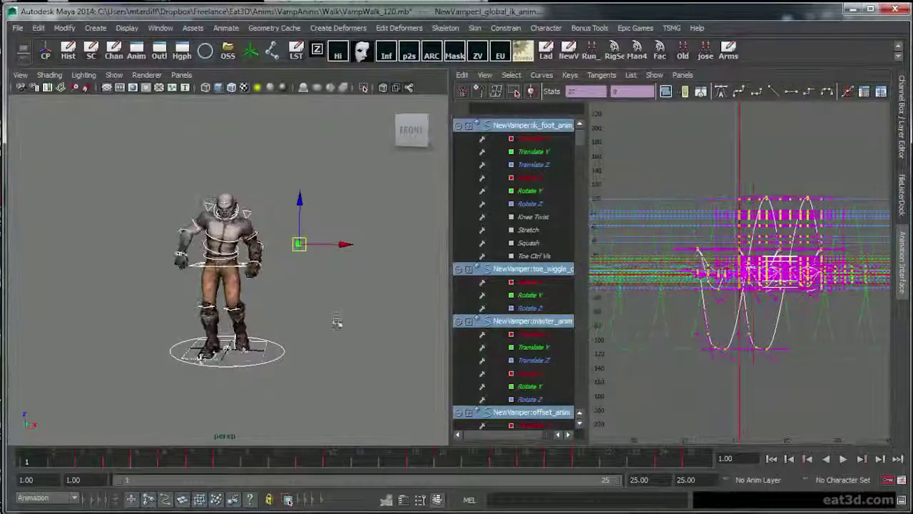
alt+drag(337, 322, 314, 324)
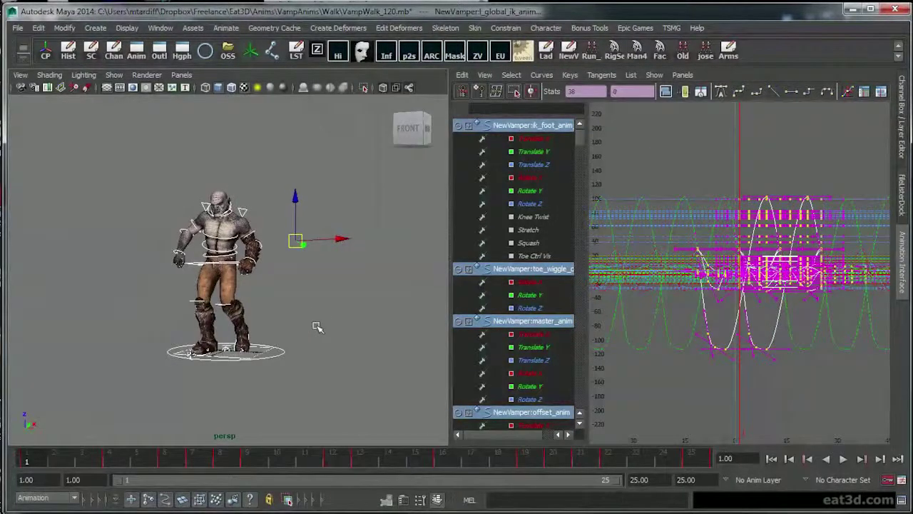